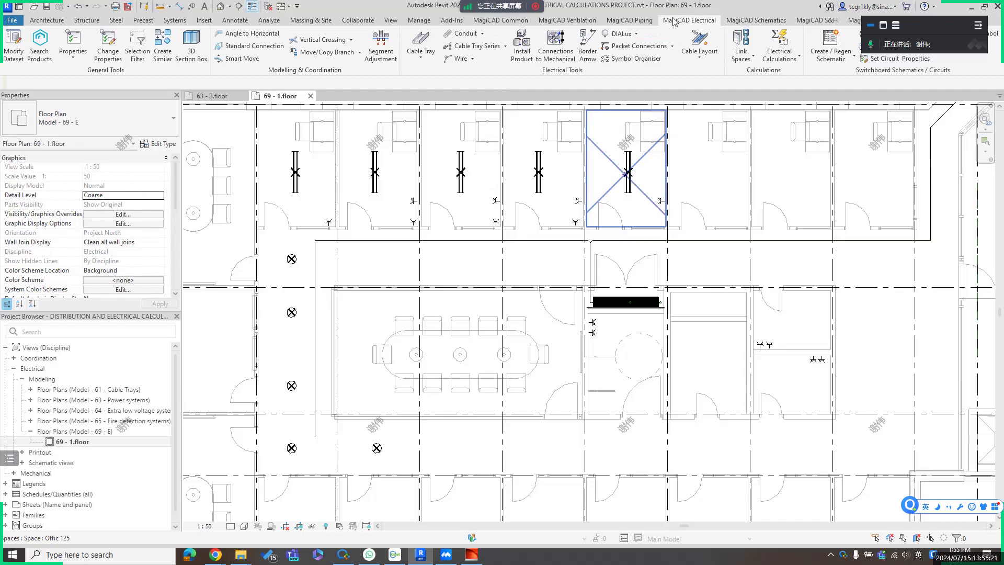
Look through MagiCAD's DIALux exchange and electrical calculation options, then dismiss them
{"action": "left_click", "coordinate": [641, 35]}
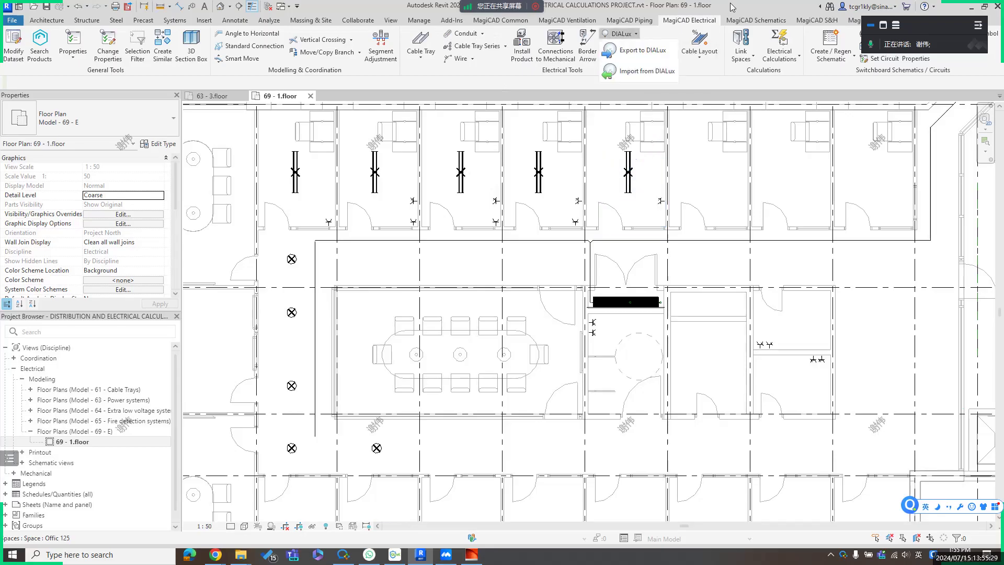
{"action": "left_click", "coordinate": [788, 61]}
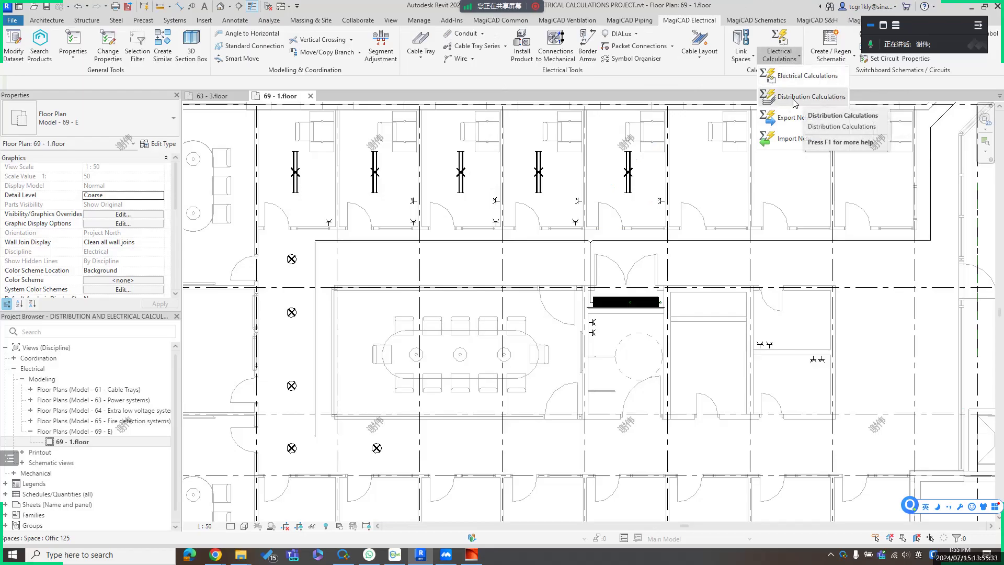
{"action": "left_click", "coordinate": [703, 4]}
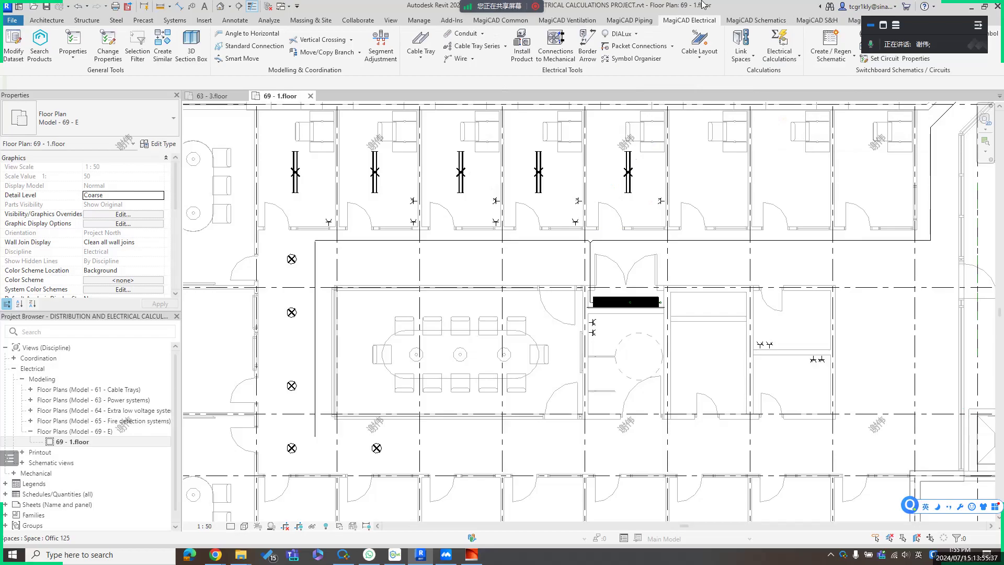
{"action": "left_click", "coordinate": [637, 34]}
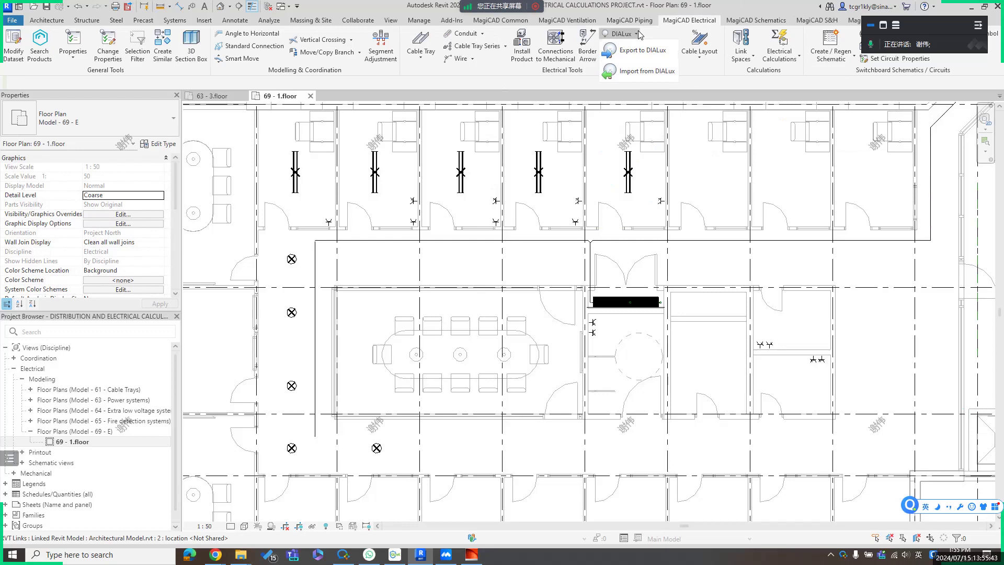
{"action": "left_click", "coordinate": [468, 262]}
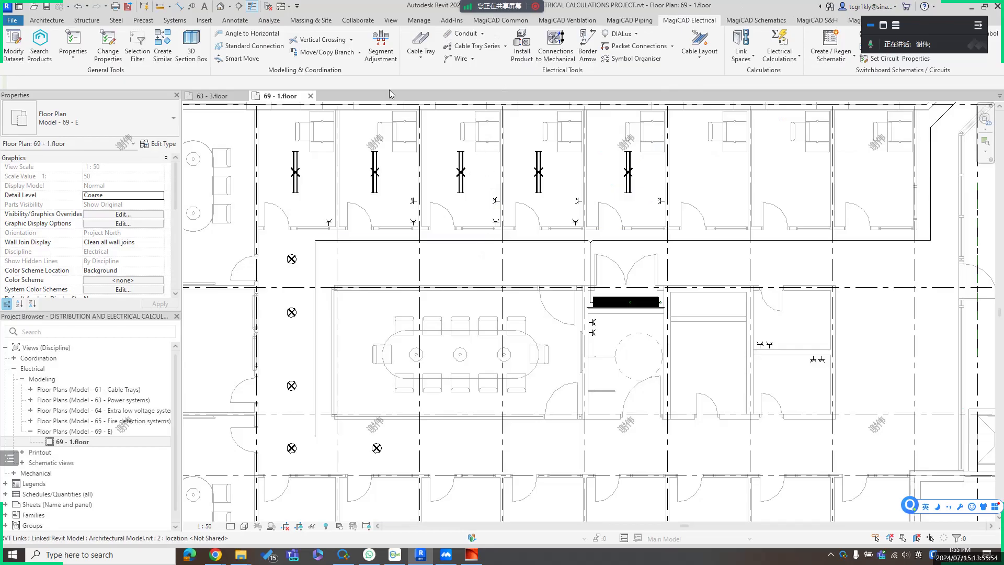
Place space 153 in the meeting room with the Analyze Space tool, then cancel placement
{"action": "left_click", "coordinate": [269, 21]}
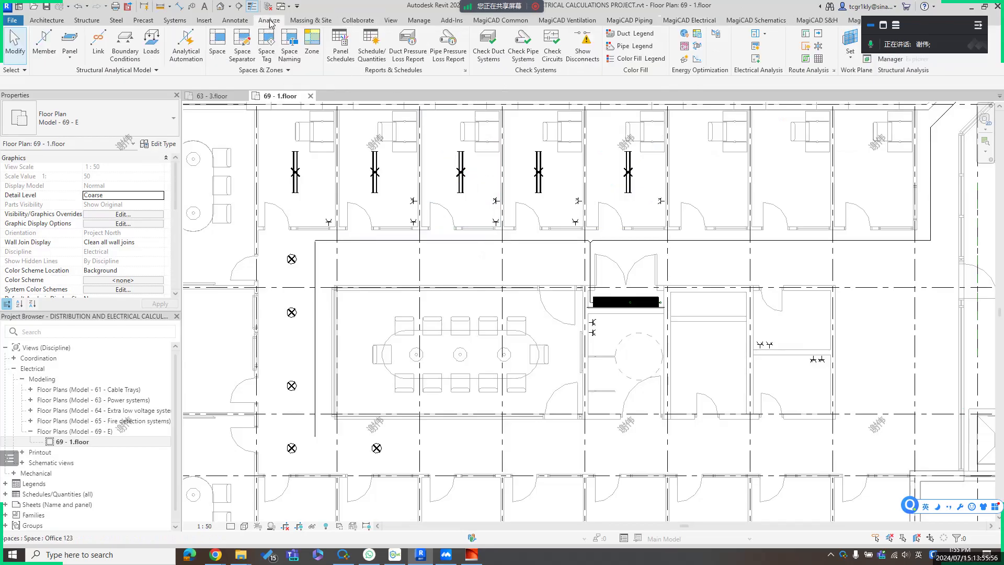
{"action": "left_click", "coordinate": [217, 42]}
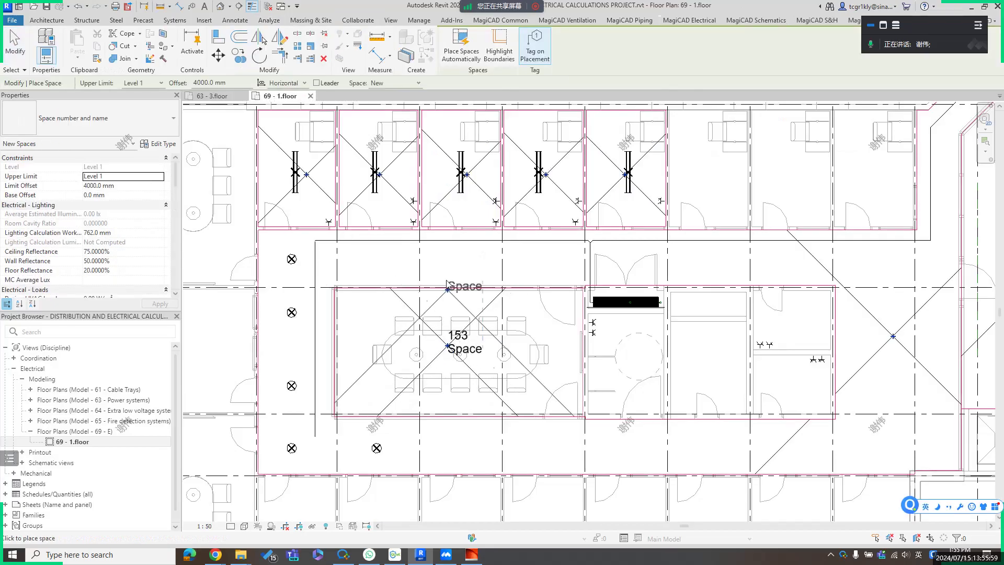
{"action": "right_click", "coordinate": [451, 264]}
{"action": "left_click", "coordinate": [453, 268]}
{"action": "right_click", "coordinate": [452, 267]}
{"action": "left_click", "coordinate": [453, 267]}
{"action": "left_click", "coordinate": [701, 21]}
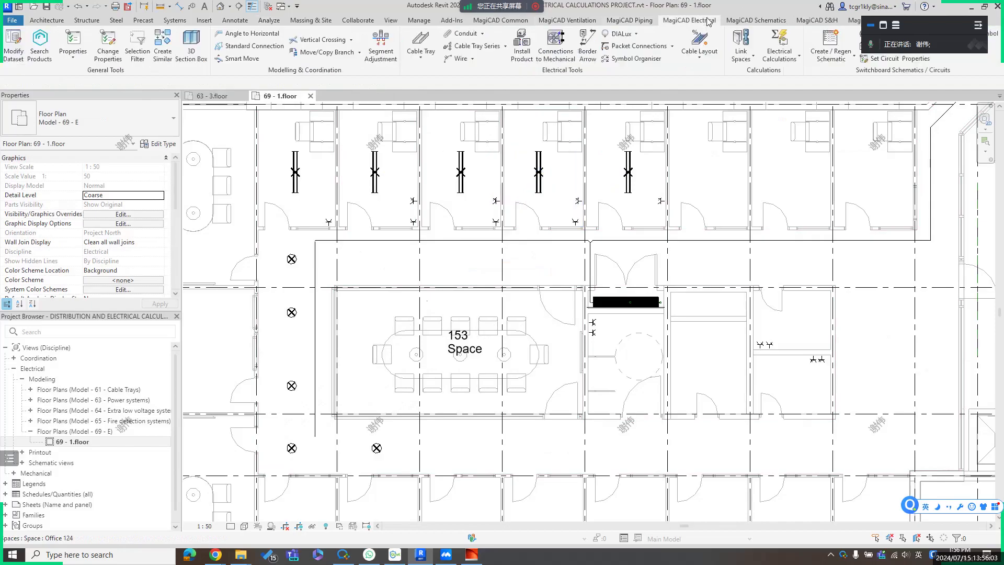
{"action": "left_click", "coordinate": [630, 36]}
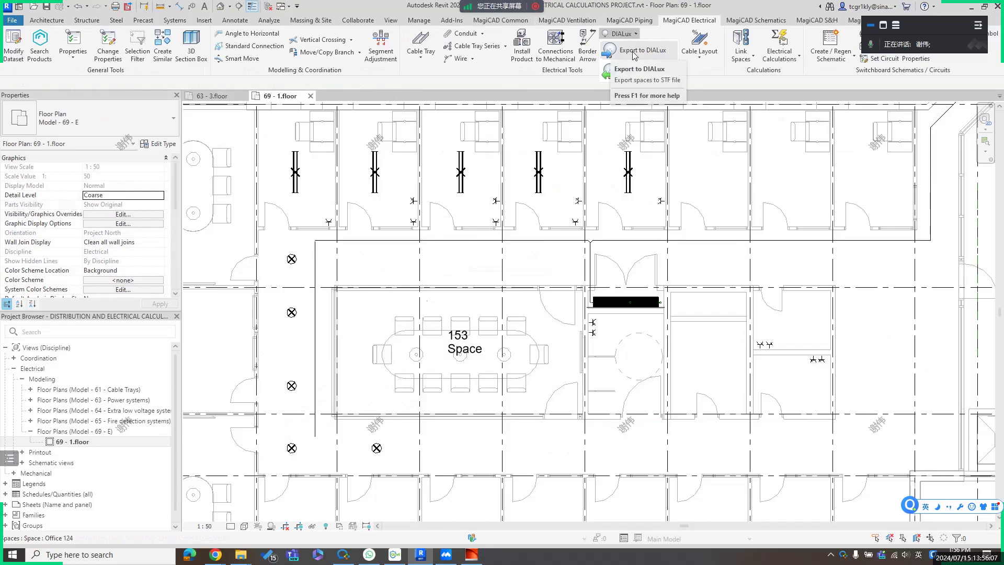
Export the meeting room's space 153 from MagiCAD to DIALux, saving it as test.stf
{"action": "left_click", "coordinate": [633, 52]}
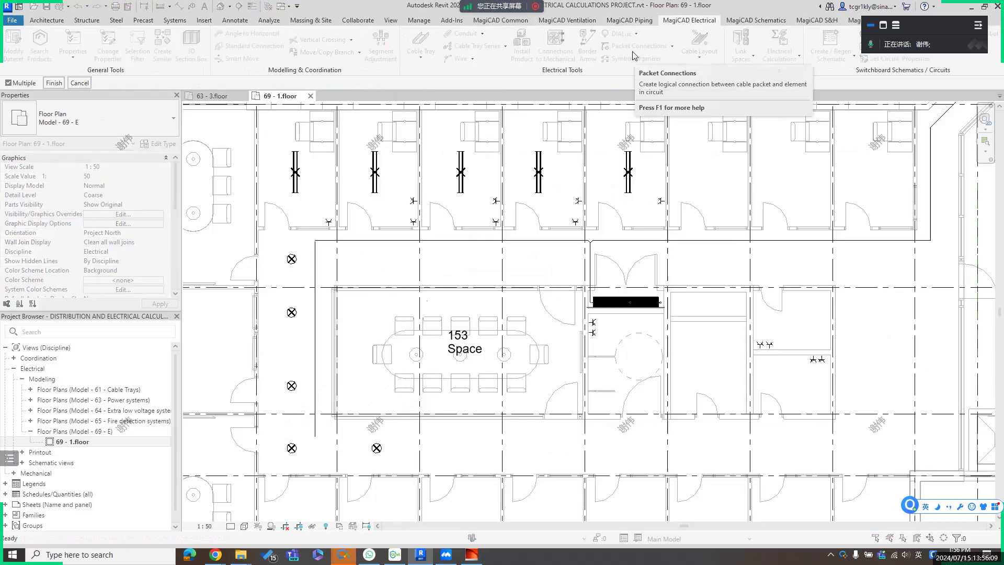
{"action": "left_click", "coordinate": [457, 335]}
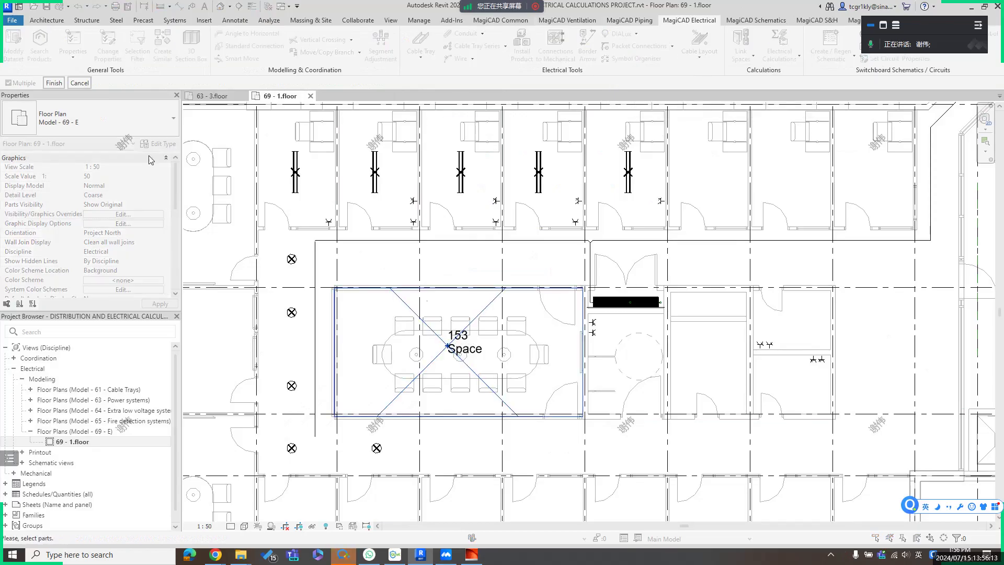
{"action": "left_click", "coordinate": [54, 83]}
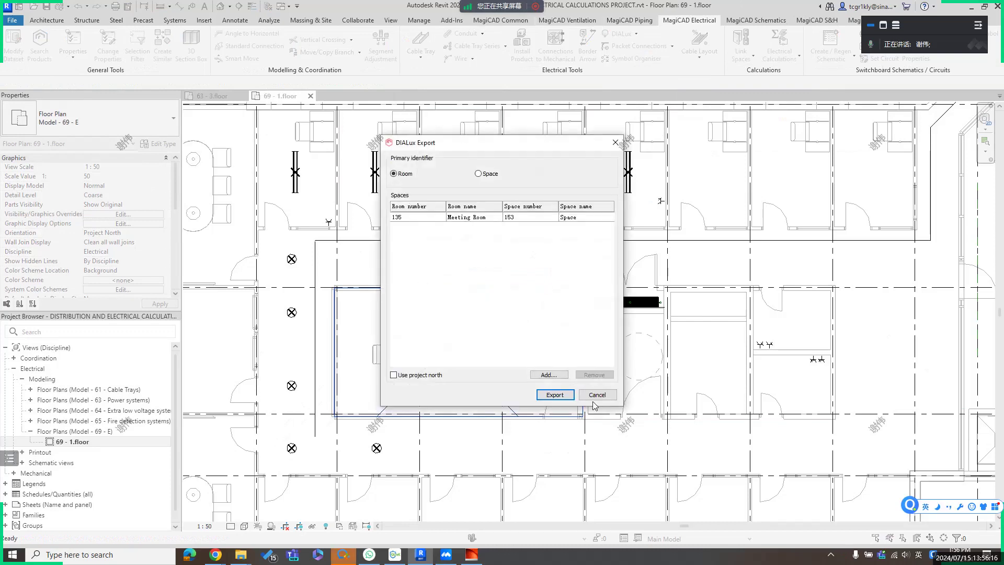
{"action": "left_click", "coordinate": [555, 394]}
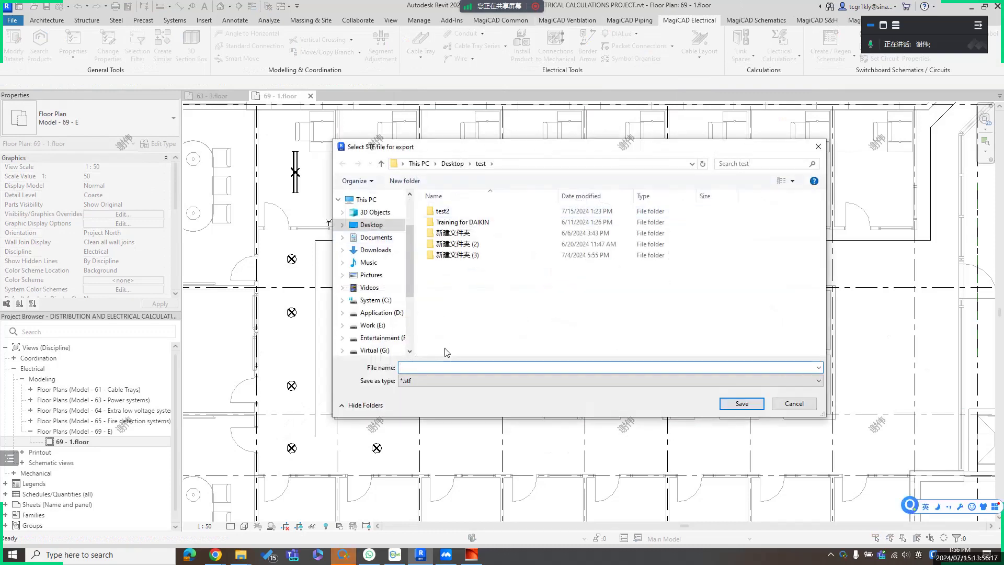
{"action": "type", "text": "t"}
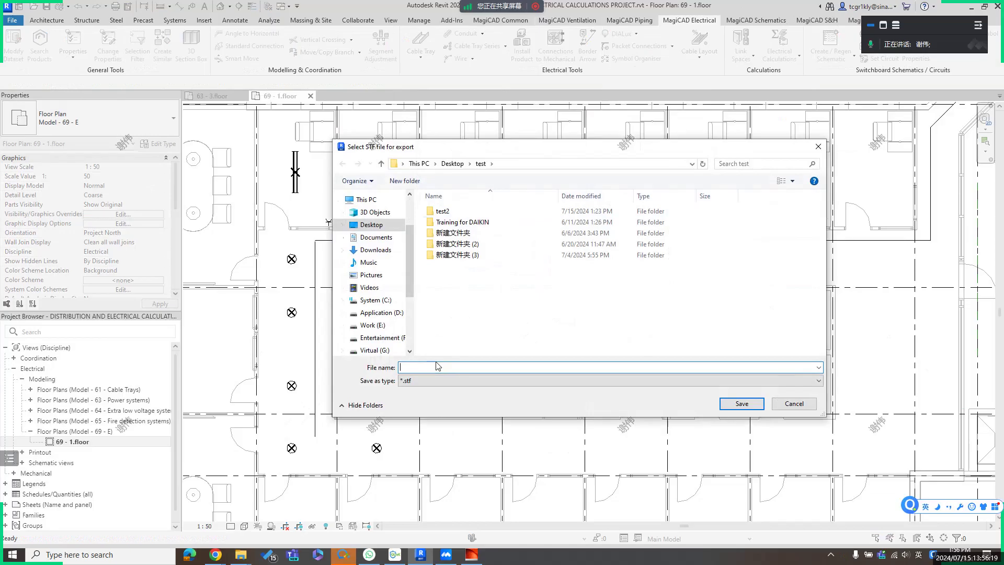
{"action": "type", "text": "est"}
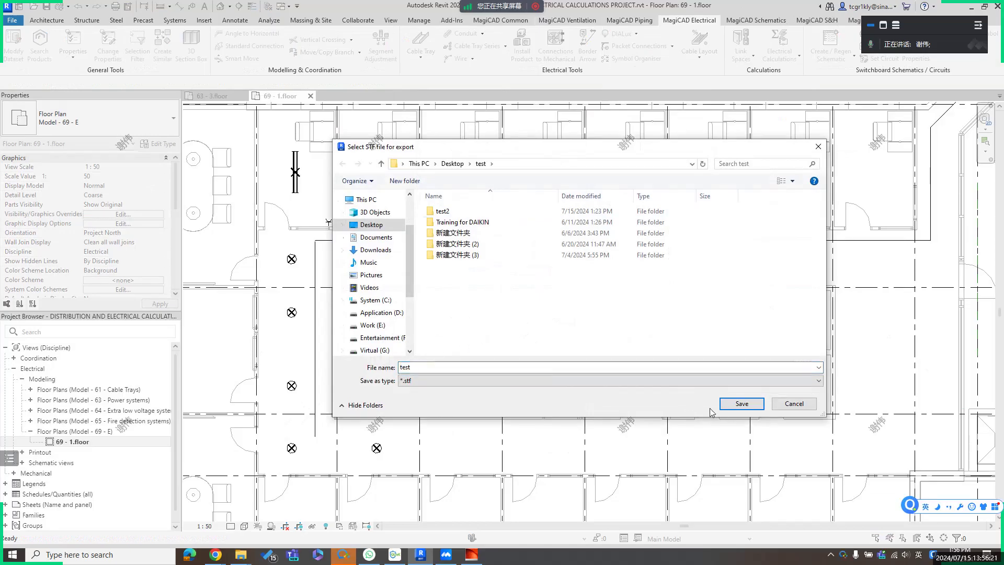
{"action": "left_click", "coordinate": [745, 406]}
In DIALux 4.12, import test.stf from the test folder to open Meeting Room (135)
{"action": "left_click", "coordinate": [472, 555]}
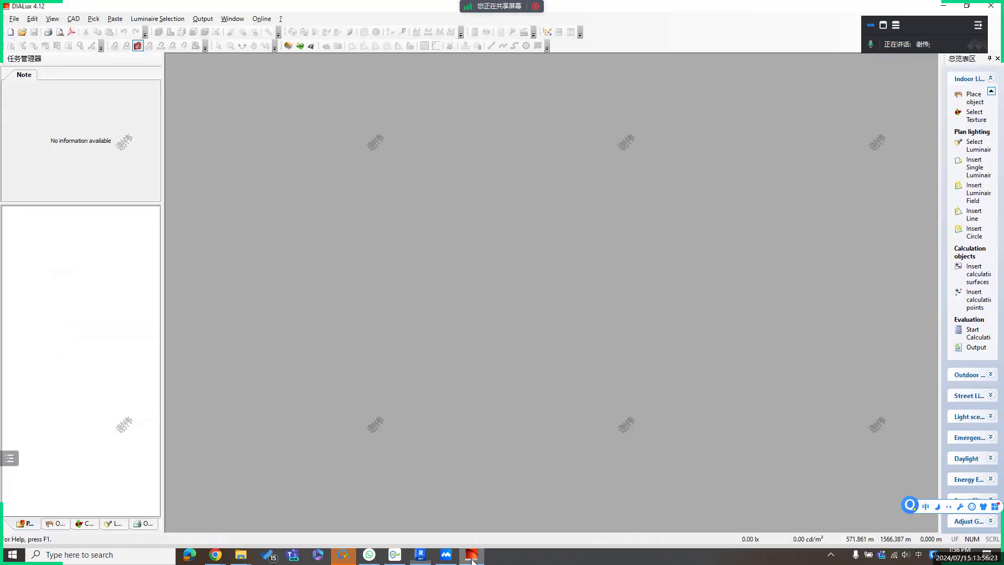
{"action": "left_click", "coordinate": [14, 19]}
{"action": "mouse_move", "coordinate": [32, 104]}
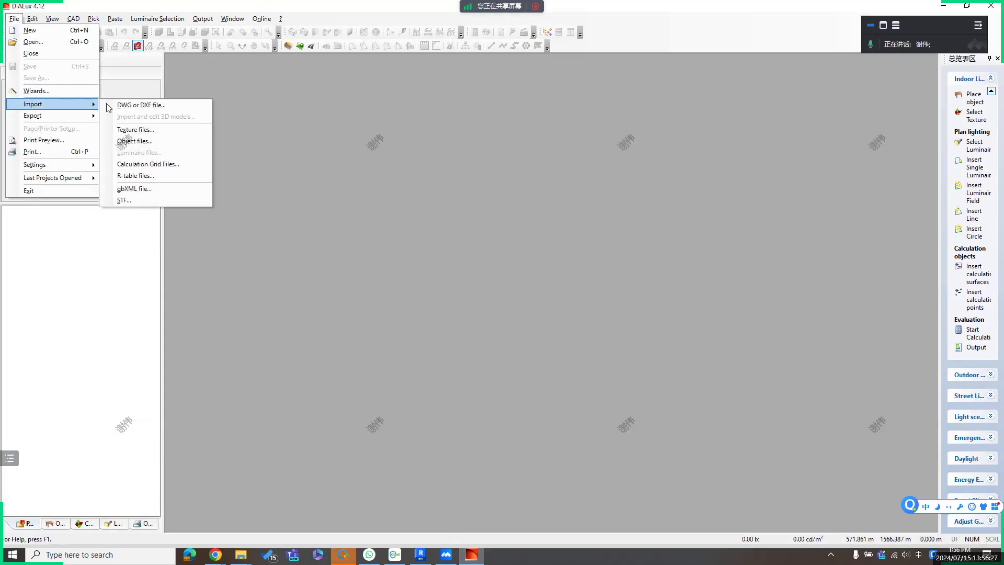
{"action": "left_click", "coordinate": [124, 200]}
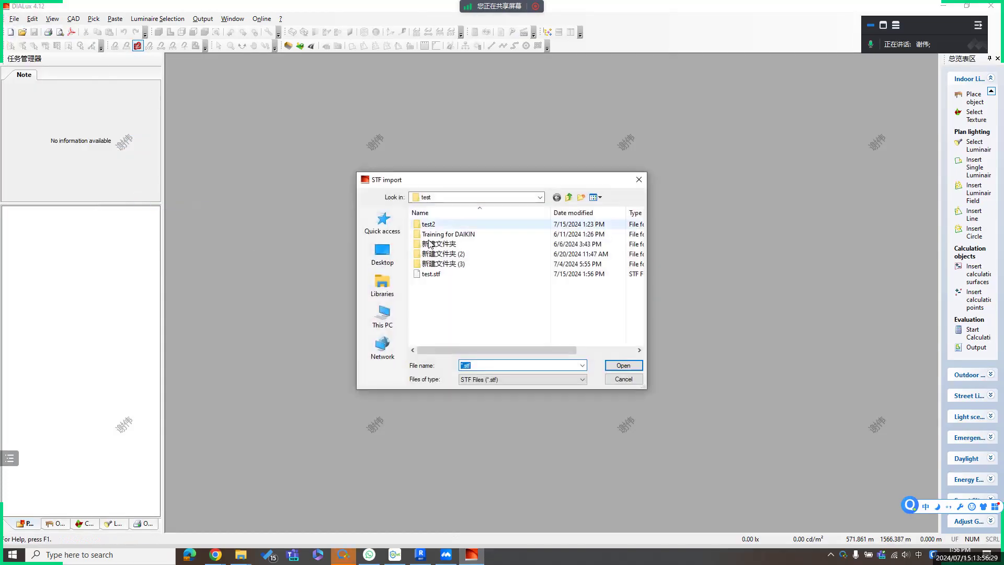
{"action": "left_click", "coordinate": [425, 275]}
{"action": "left_click", "coordinate": [625, 366]}
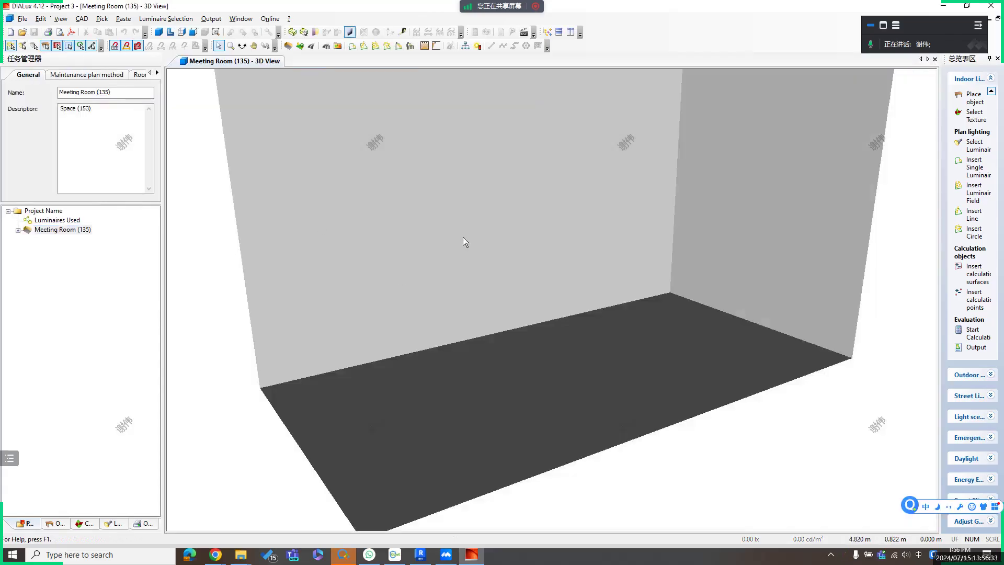
{"action": "scroll", "coordinate": [463, 236], "scroll_direction": "down", "scroll_amount": 1}
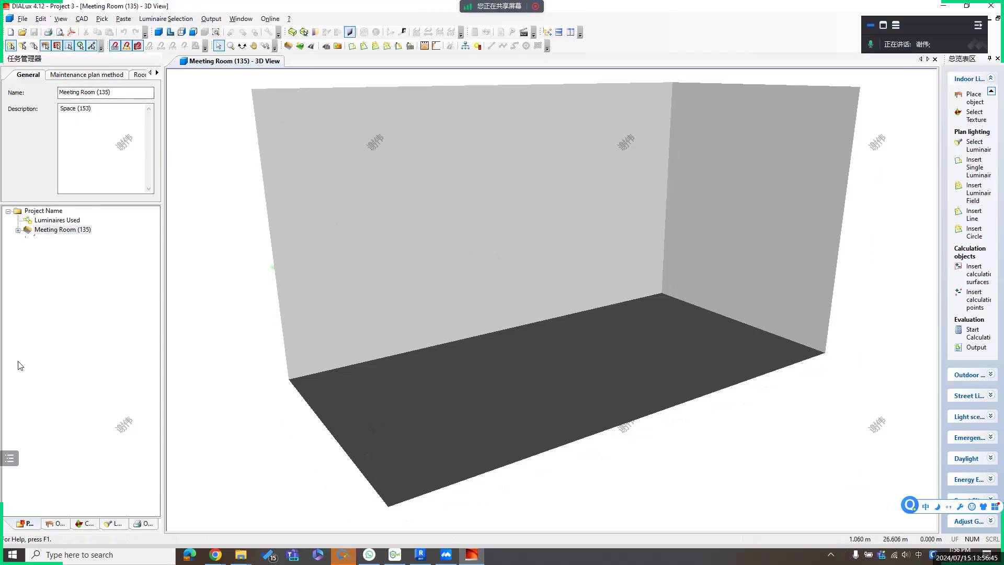
Open the Panasonic catalog and search all its luminaires with Vietnam as destination country
{"action": "left_click", "coordinate": [110, 524]}
{"action": "left_click", "coordinate": [49, 231]}
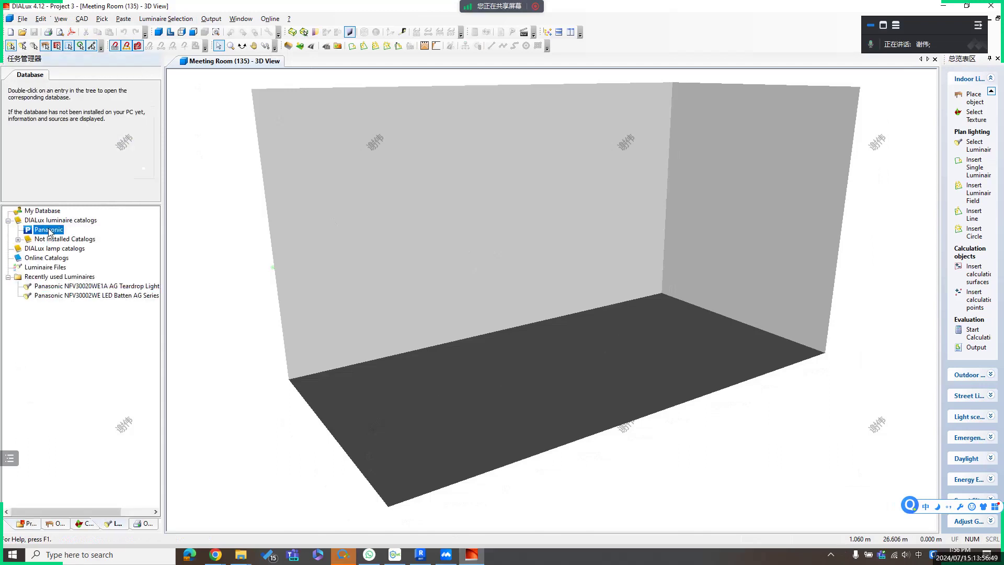
{"action": "double_click", "coordinate": [50, 231]}
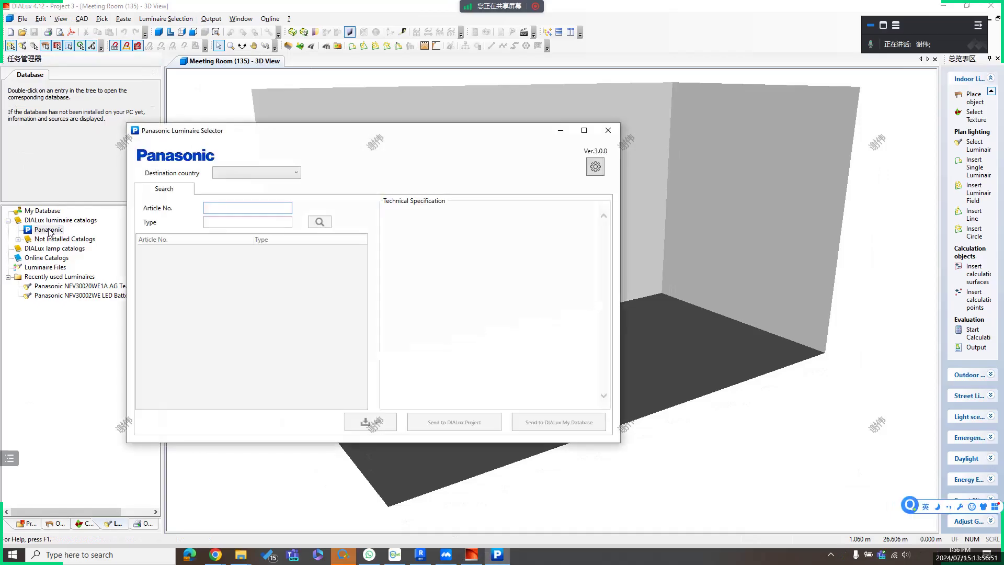
{"action": "left_click", "coordinate": [295, 178]}
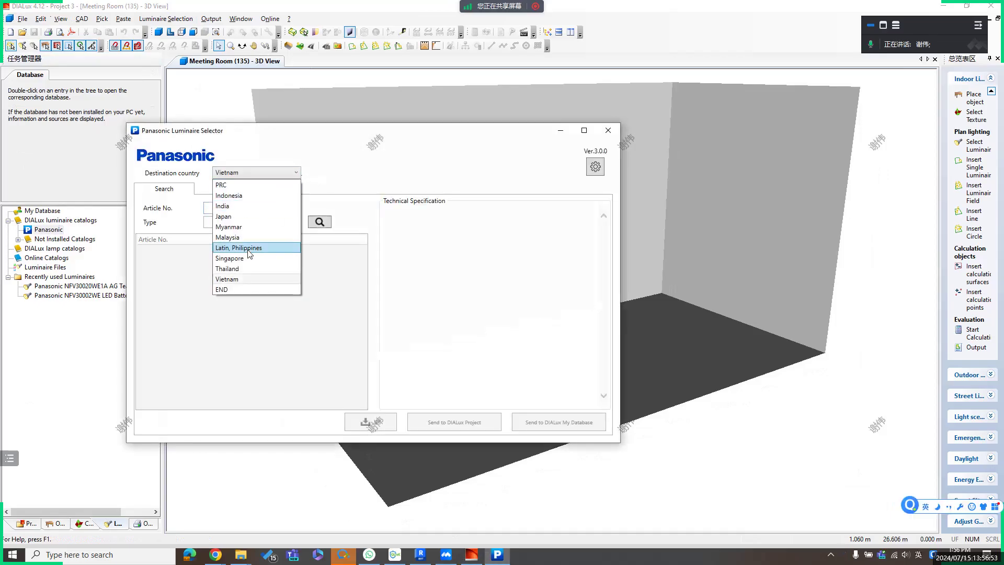
{"action": "left_click", "coordinate": [235, 283]}
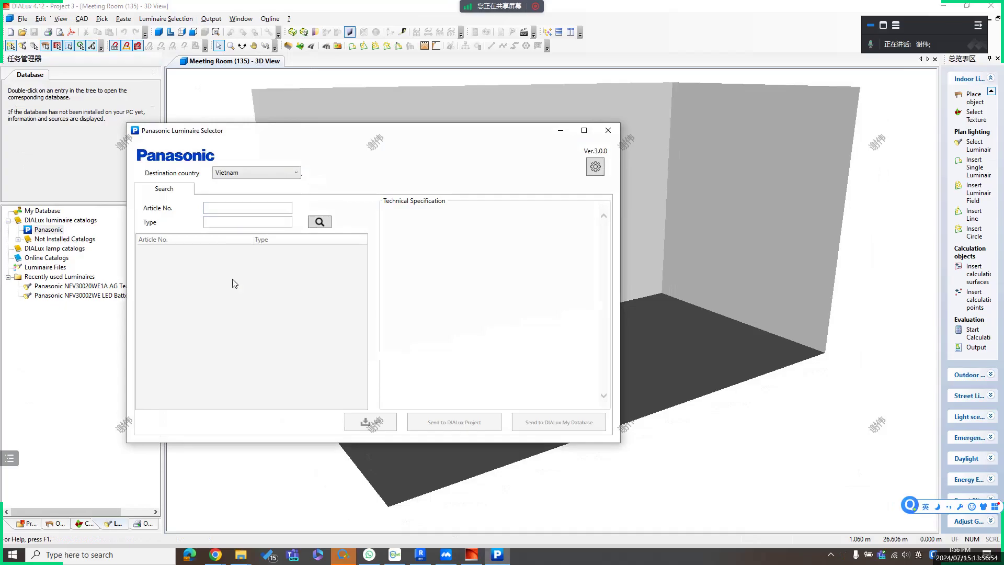
{"action": "left_click", "coordinate": [320, 223]}
Send the NFV30102WE AG Batten 2G to the DIALux project's used luminaires
{"action": "left_click", "coordinate": [277, 358]}
{"action": "scroll", "coordinate": [279, 351], "scroll_direction": "down", "scroll_amount": 2}
{"action": "left_click", "coordinate": [280, 349]}
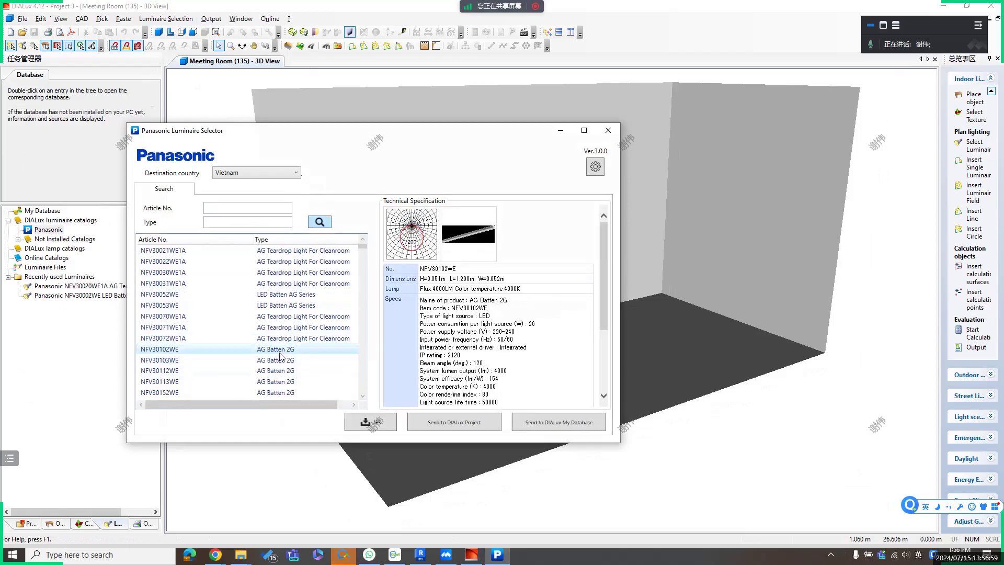
{"action": "left_click", "coordinate": [440, 424]}
{"action": "left_click", "coordinate": [519, 312]}
Close the Panasonic search, expand Meeting Room (135), and show the luminaire catalog tree
{"action": "left_click", "coordinate": [608, 130]}
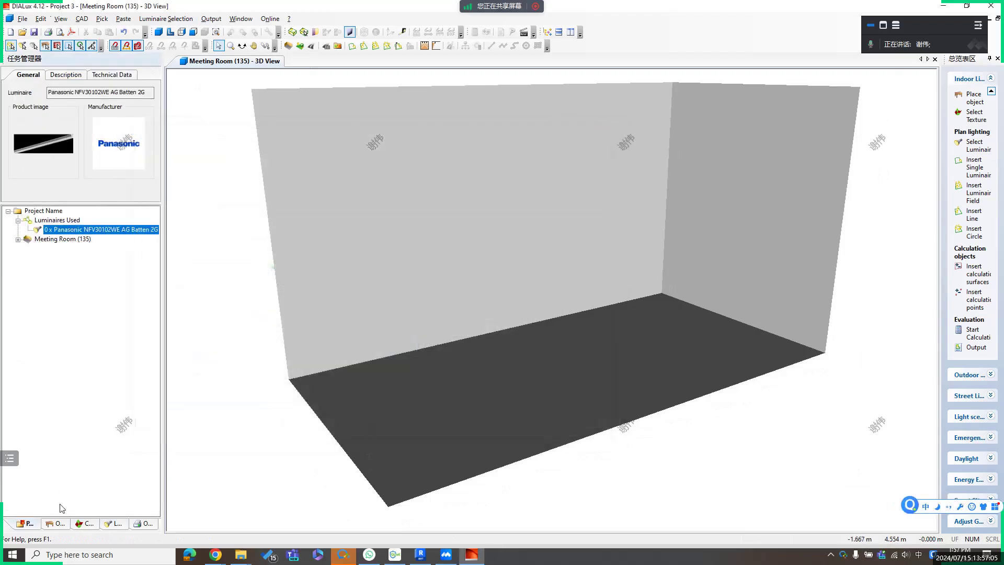
{"action": "left_click", "coordinate": [250, 347]}
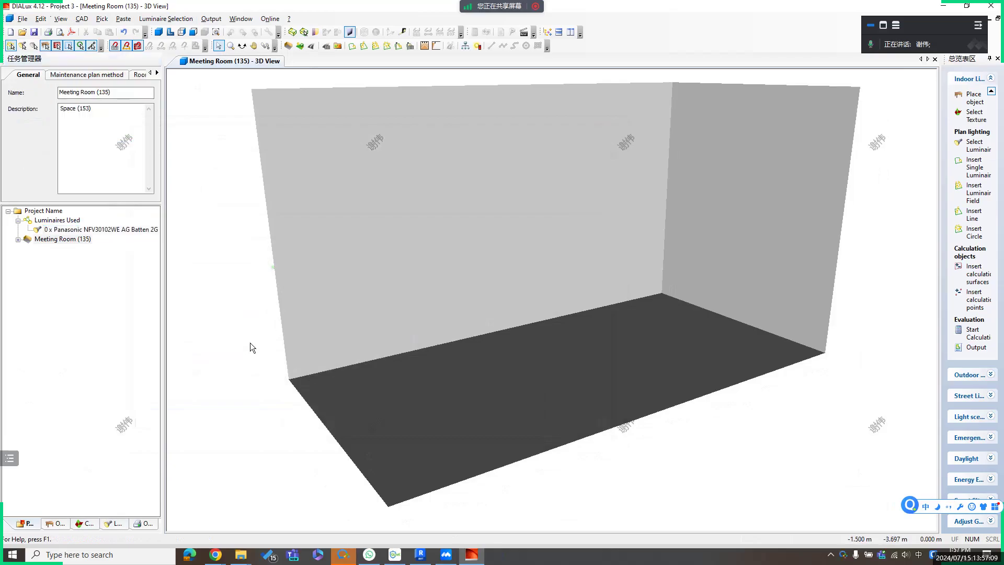
{"action": "left_click", "coordinate": [18, 239]}
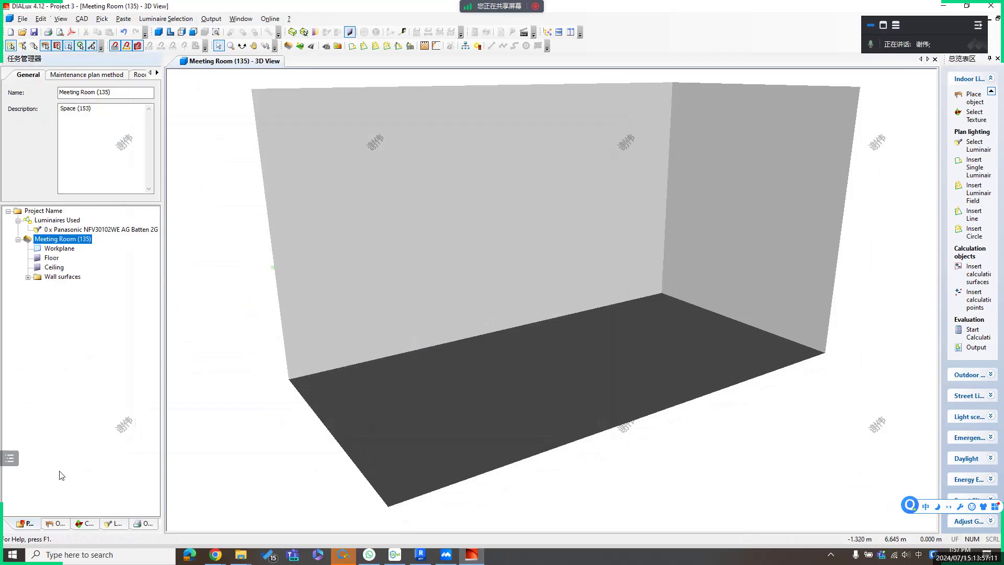
{"action": "left_click", "coordinate": [110, 523]}
Start inserting the NFV30102WE batten as a single luminaire on the ceiling, viewing the floor plan
{"action": "left_click", "coordinate": [51, 288]}
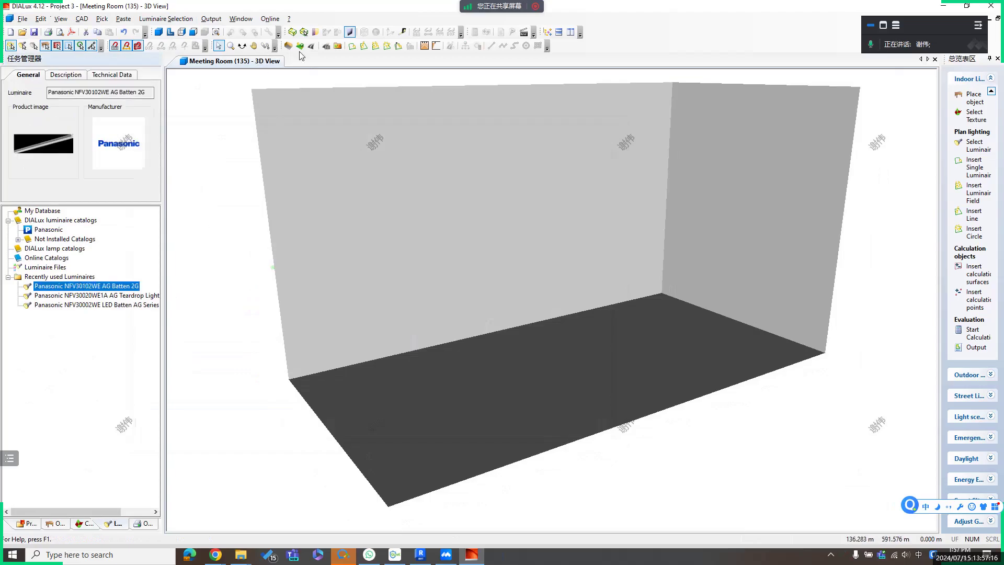
{"action": "left_click", "coordinate": [351, 46]}
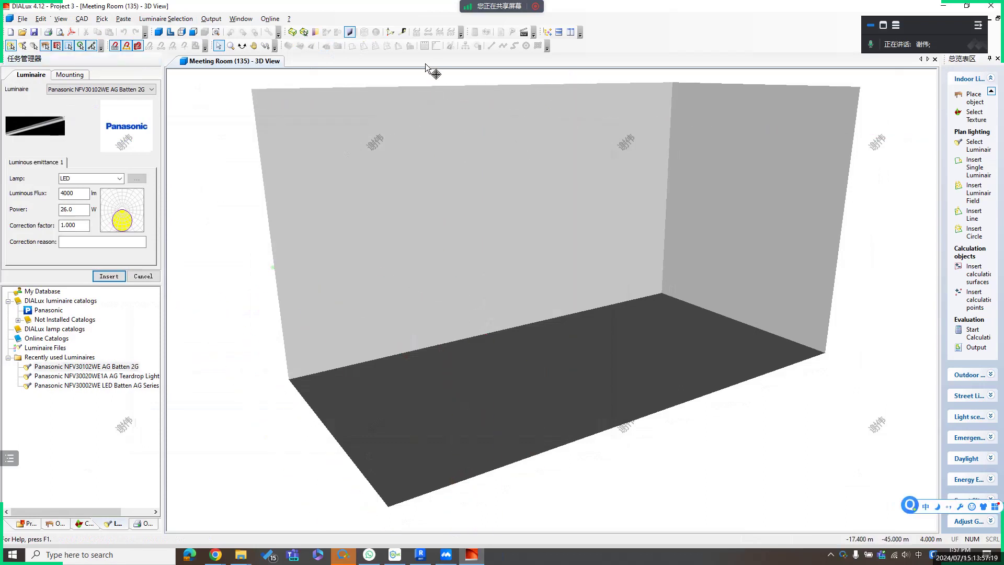
{"action": "left_click", "coordinate": [416, 93]}
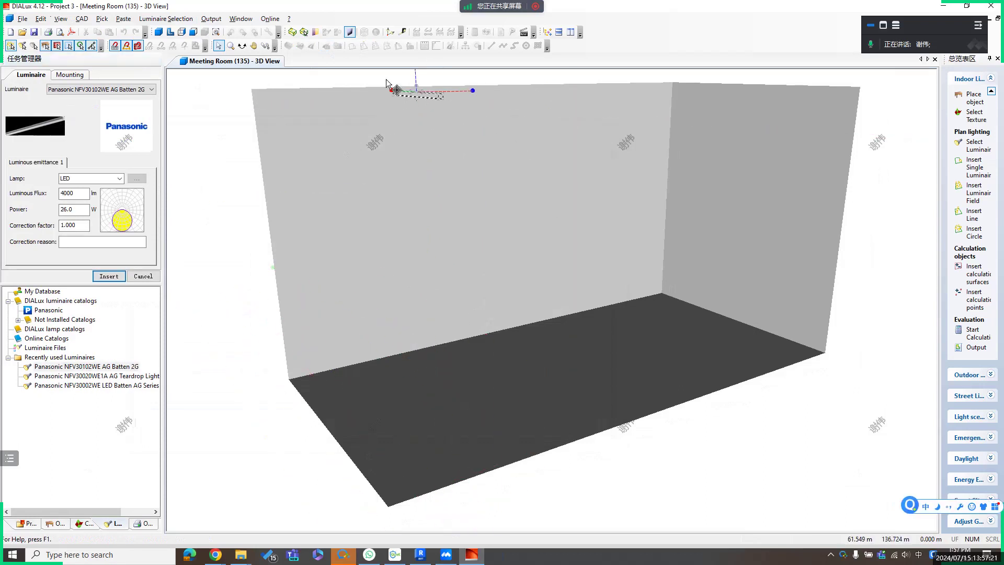
{"action": "right_click", "coordinate": [218, 134]}
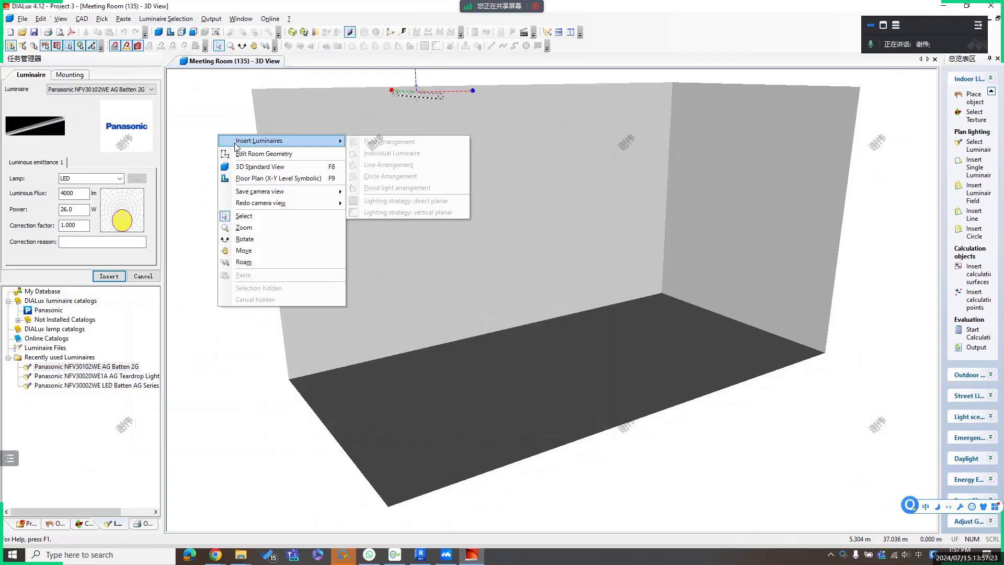
{"action": "left_click", "coordinate": [218, 115]}
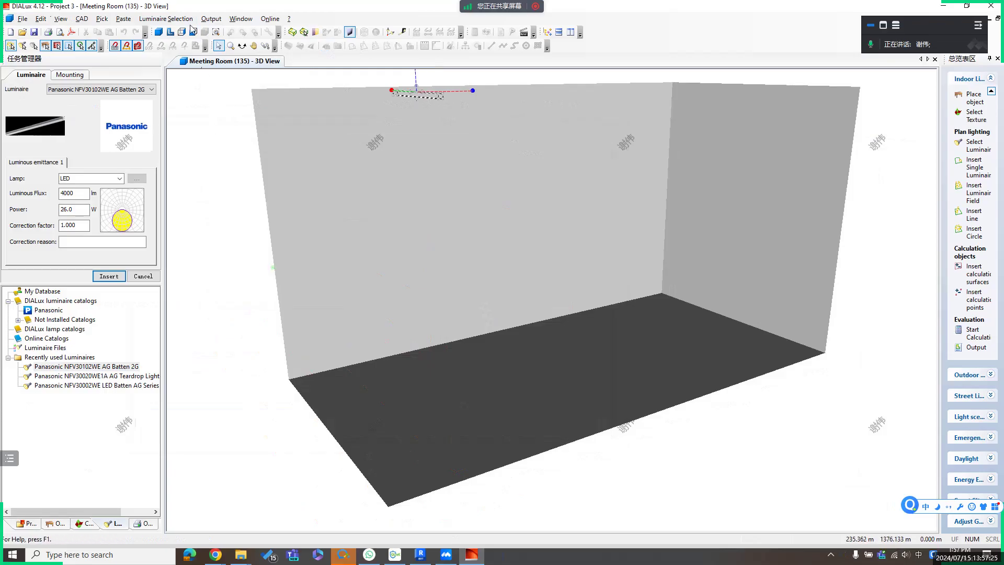
{"action": "left_click", "coordinate": [171, 33]}
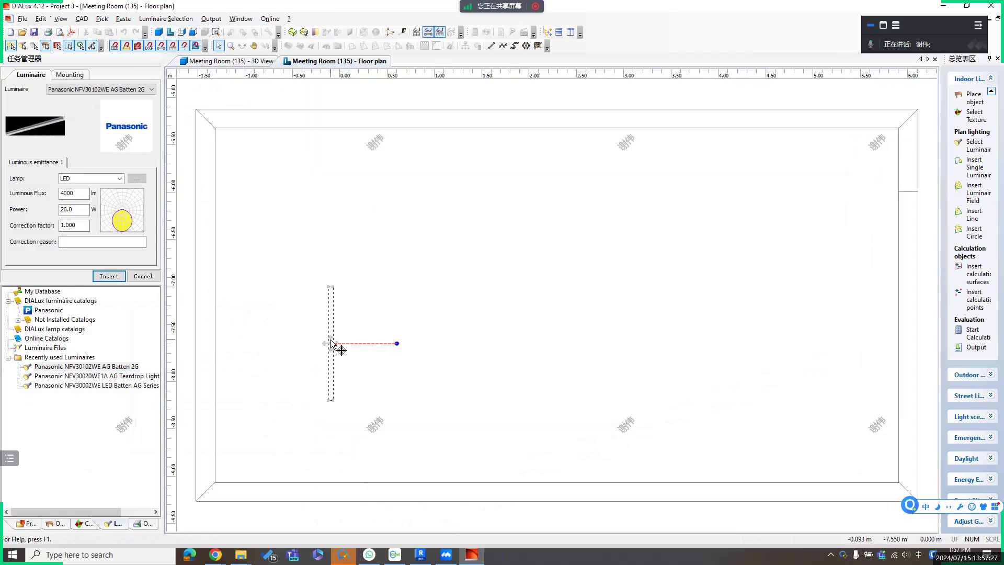
Insert three battens at 4.000 m height, the third at X 4.000, Y -7.600
{"action": "left_click", "coordinate": [108, 276]}
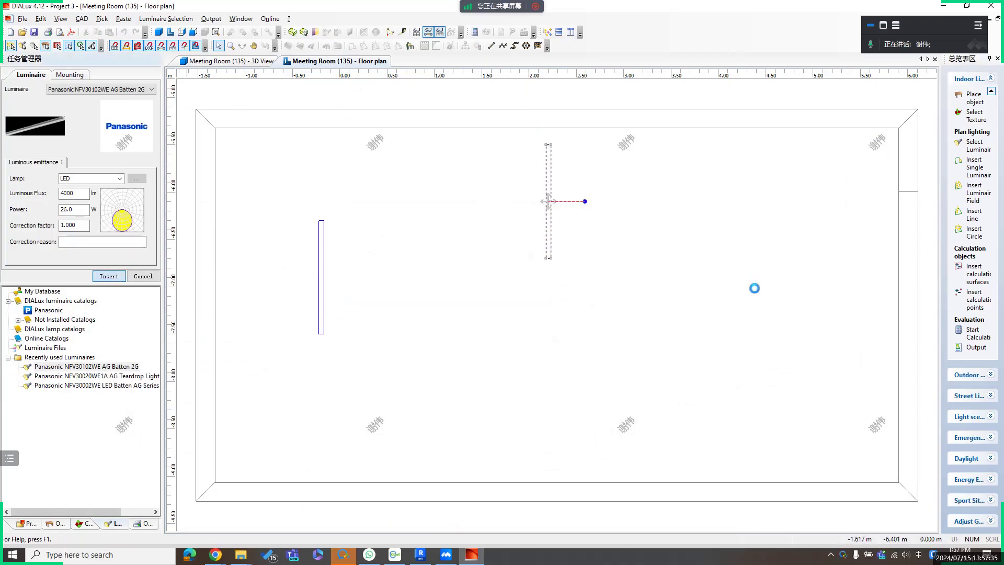
{"action": "left_click", "coordinate": [104, 277]}
{"action": "left_click", "coordinate": [353, 47]}
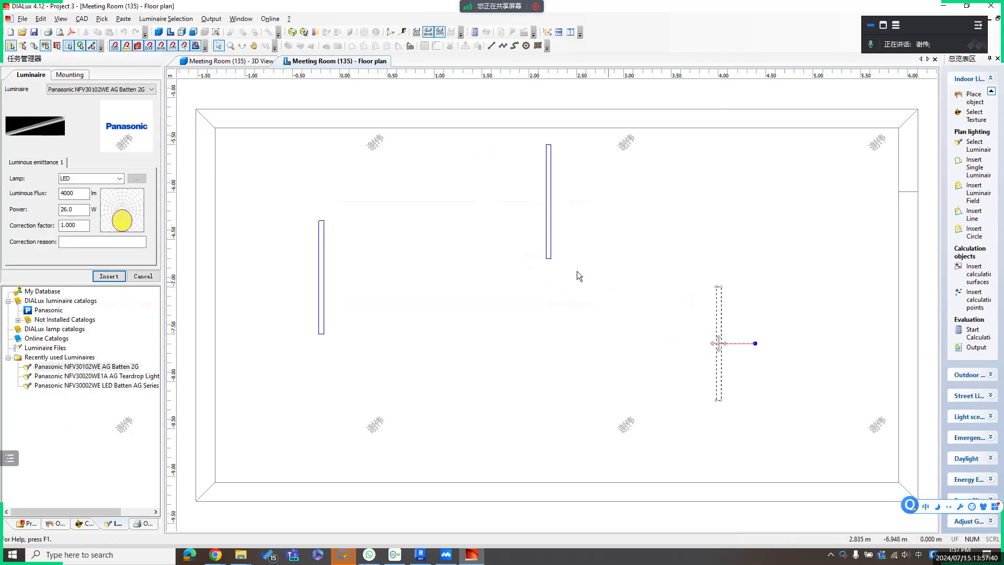
{"action": "left_click", "coordinate": [107, 278]}
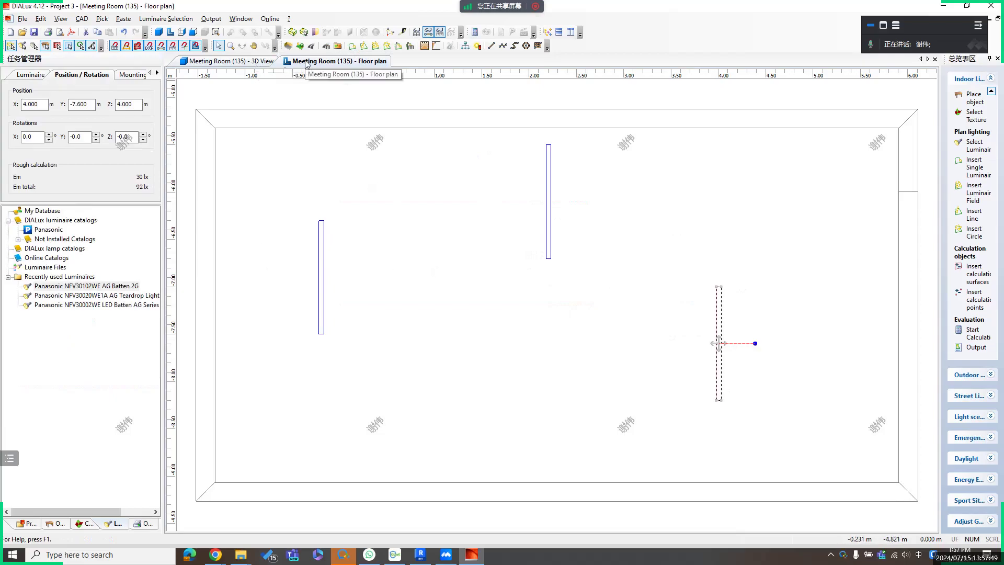
Save the project as the STF file test2.stf in the test folder
{"action": "left_click", "coordinate": [22, 19]}
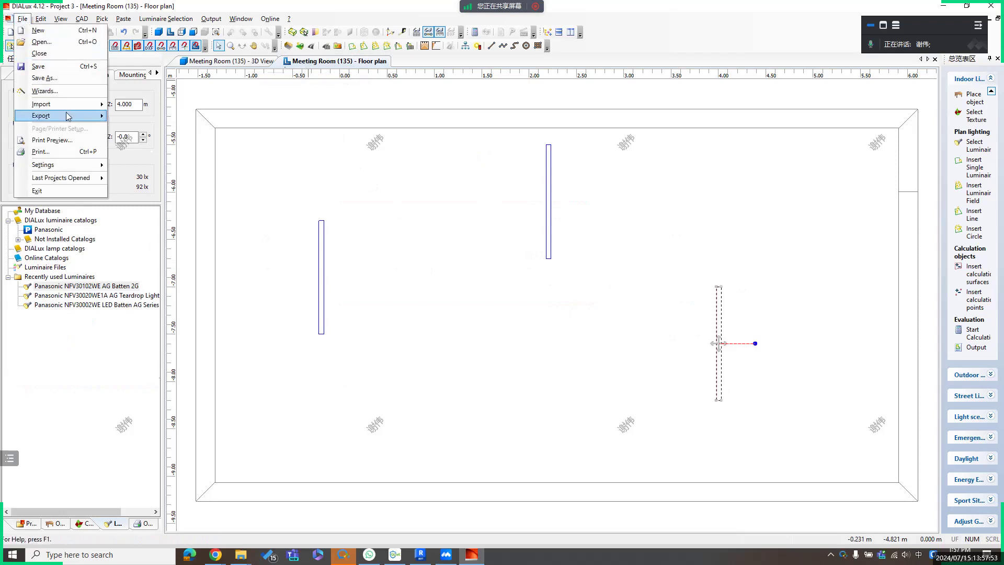
{"action": "mouse_move", "coordinate": [68, 116]}
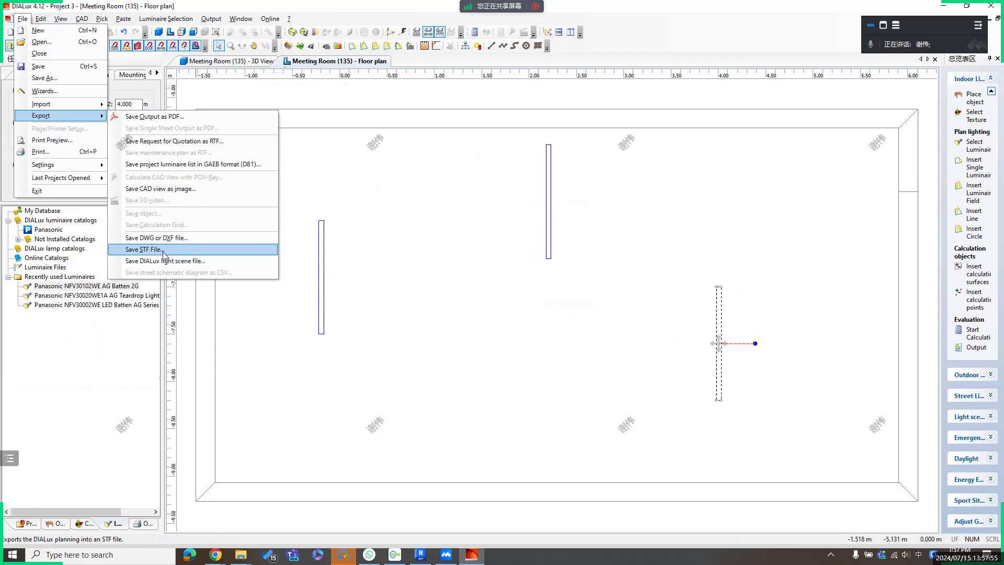
{"action": "left_click", "coordinate": [145, 249]}
{"action": "left_click", "coordinate": [473, 366]}
{"action": "type", "text": "2.stf"}
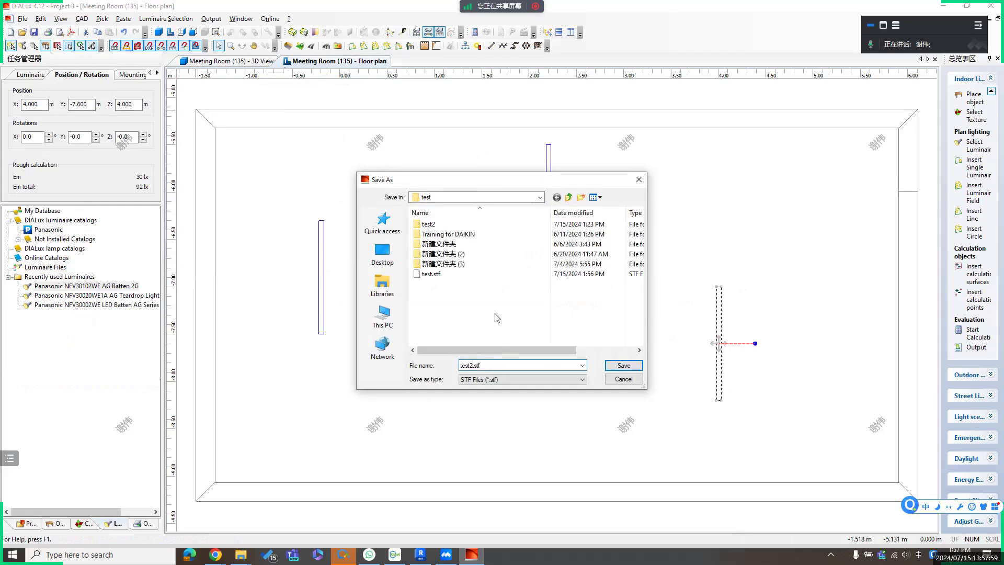
{"action": "left_click", "coordinate": [630, 365]}
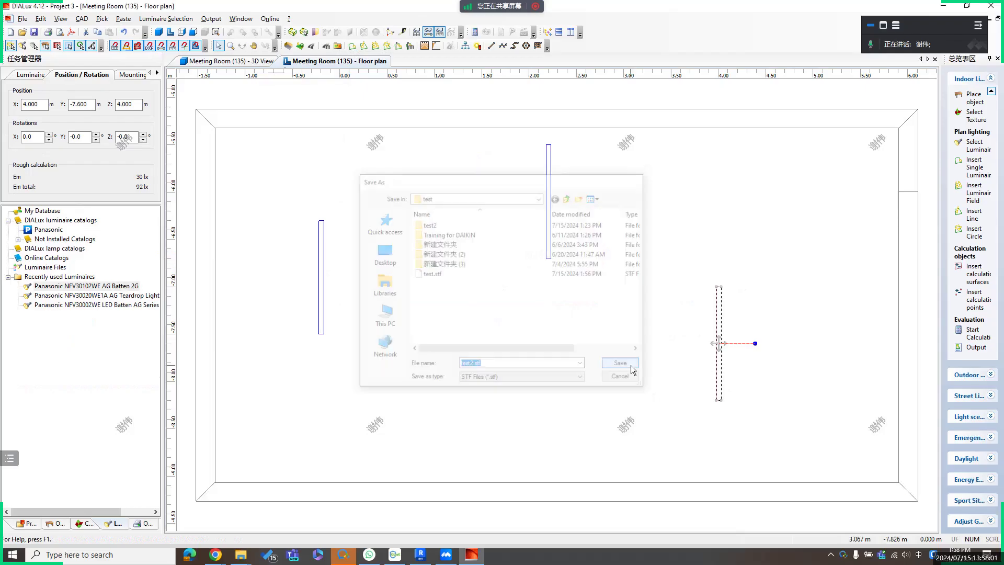
Back in Revit, open test2.stf through Import from DIALux and select Meeting Room (135)
{"action": "left_click", "coordinate": [421, 558]}
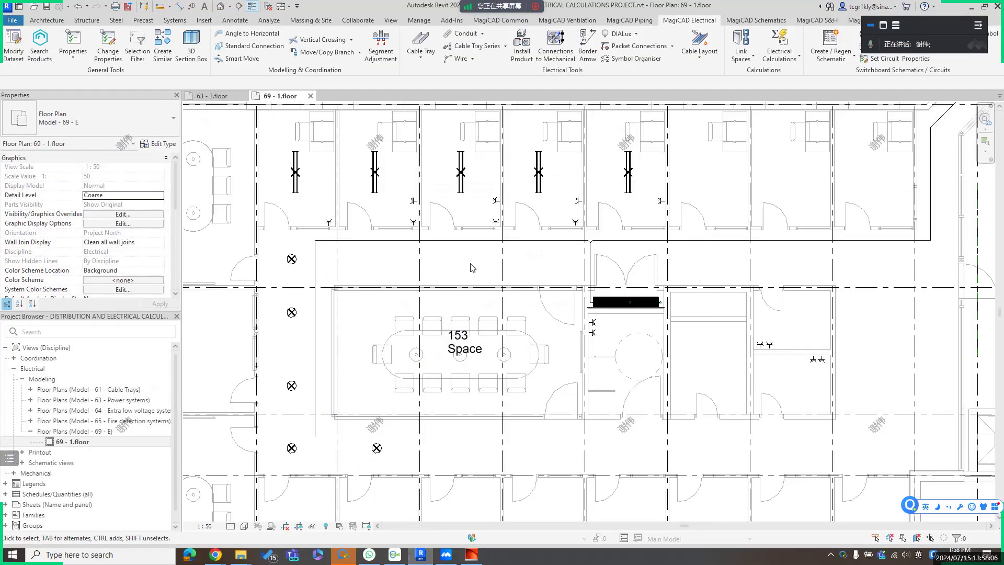
{"action": "left_click", "coordinate": [636, 33]}
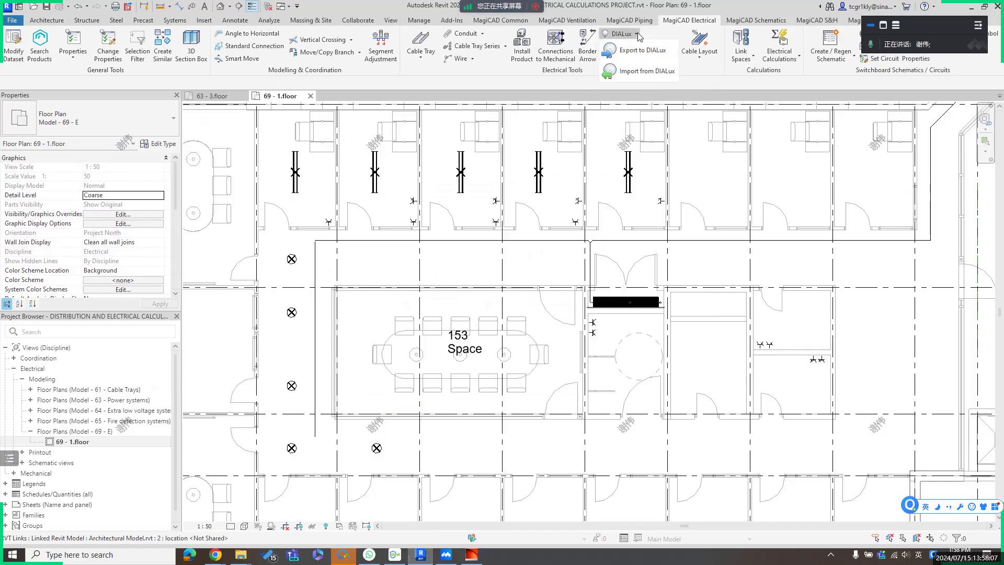
{"action": "left_click", "coordinate": [642, 77]}
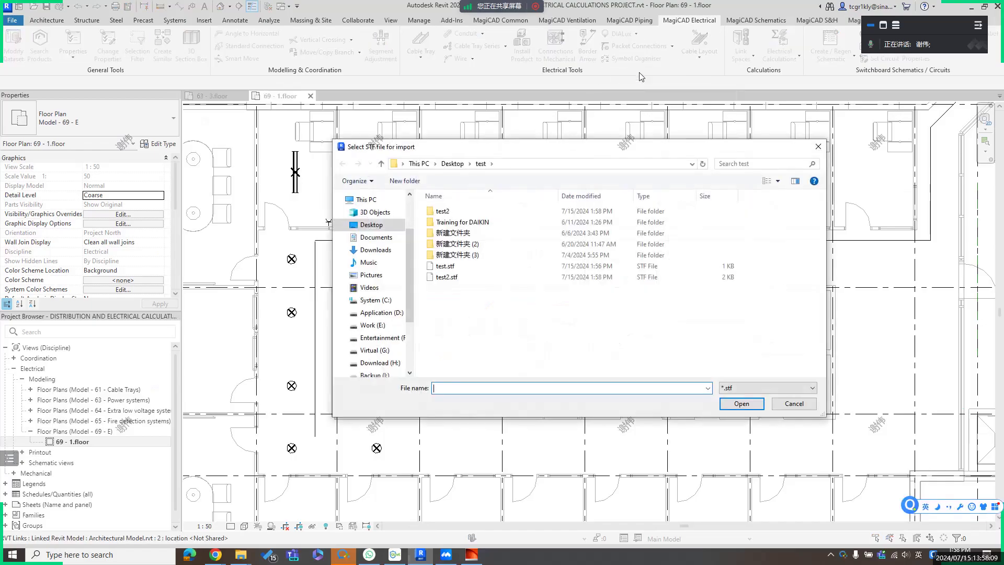
{"action": "left_click", "coordinate": [449, 283]}
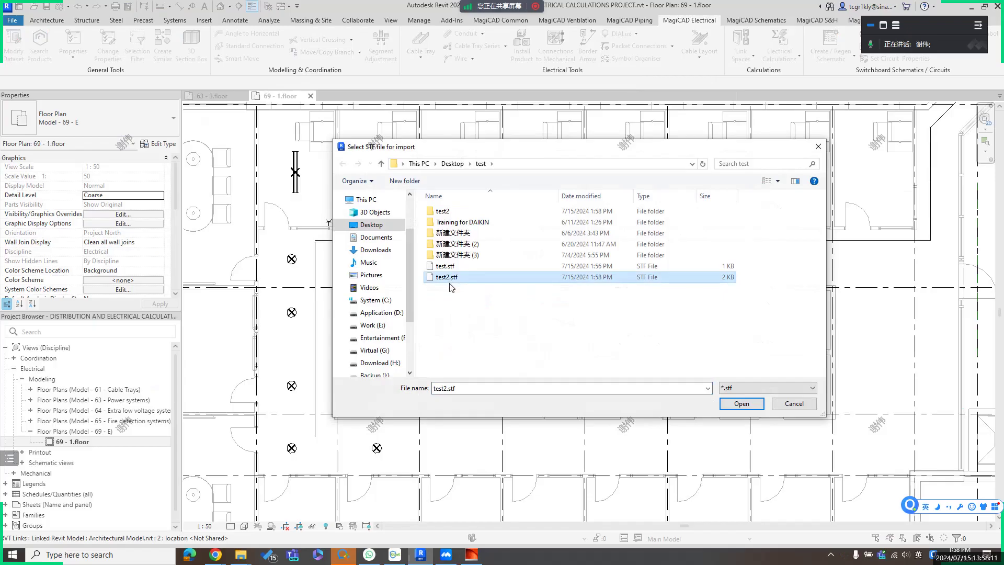
{"action": "left_click", "coordinate": [741, 403]}
{"action": "left_click", "coordinate": [481, 198]}
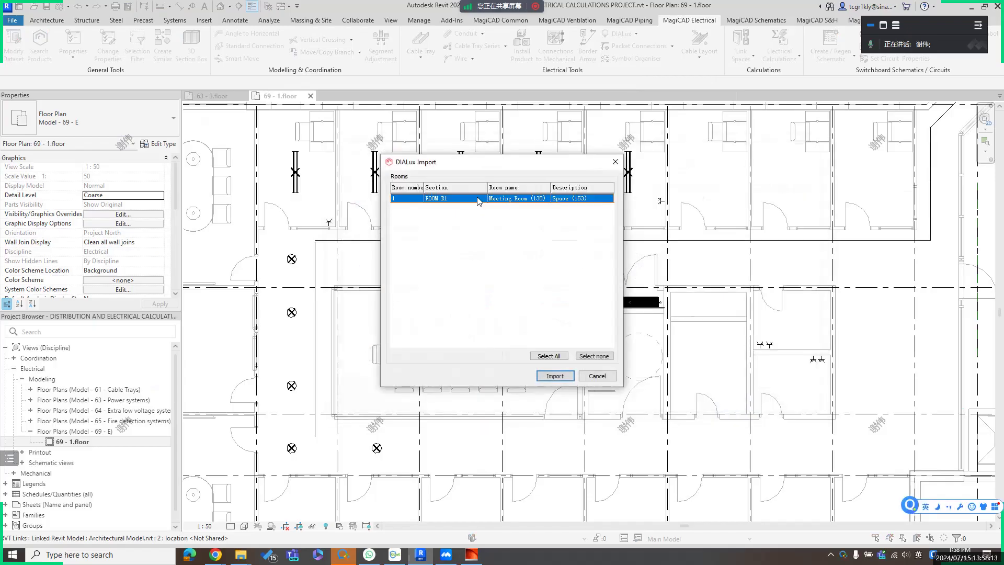
Import the three Panasonic AG Batten 2G luminaires into Revit with the armat. fluo 2 TL symbol
{"action": "left_click", "coordinate": [549, 376]}
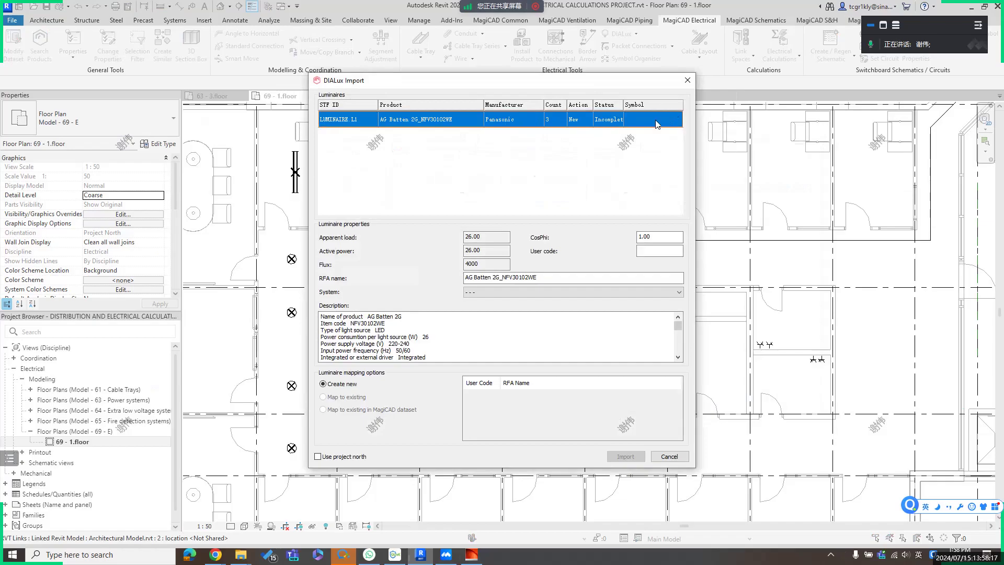
{"action": "left_click", "coordinate": [678, 358]}
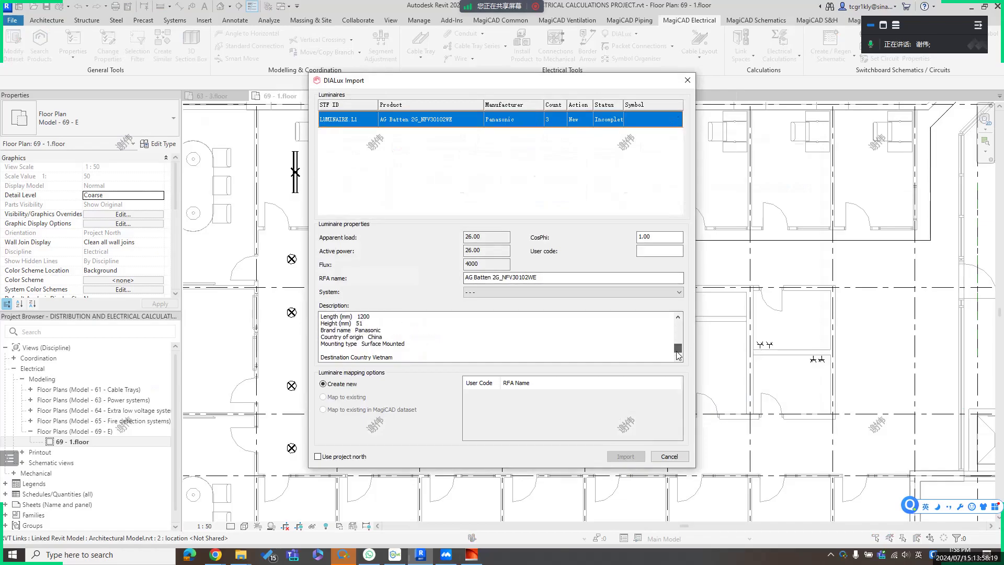
{"action": "left_click_drag", "start_coordinate": [678, 353], "coordinate": [677, 326]}
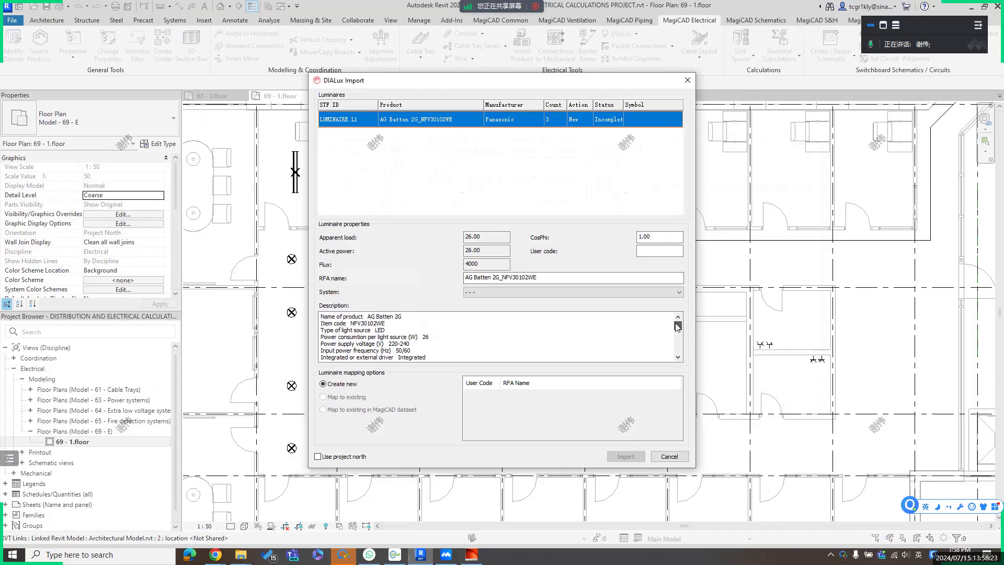
{"action": "mouse_move", "coordinate": [678, 327]}
{"action": "left_mouse_down"}
{"action": "mouse_move", "coordinate": [679, 369]}
{"action": "mouse_move", "coordinate": [678, 325]}
{"action": "left_mouse_up"}
{"action": "double_click", "coordinate": [641, 121]}
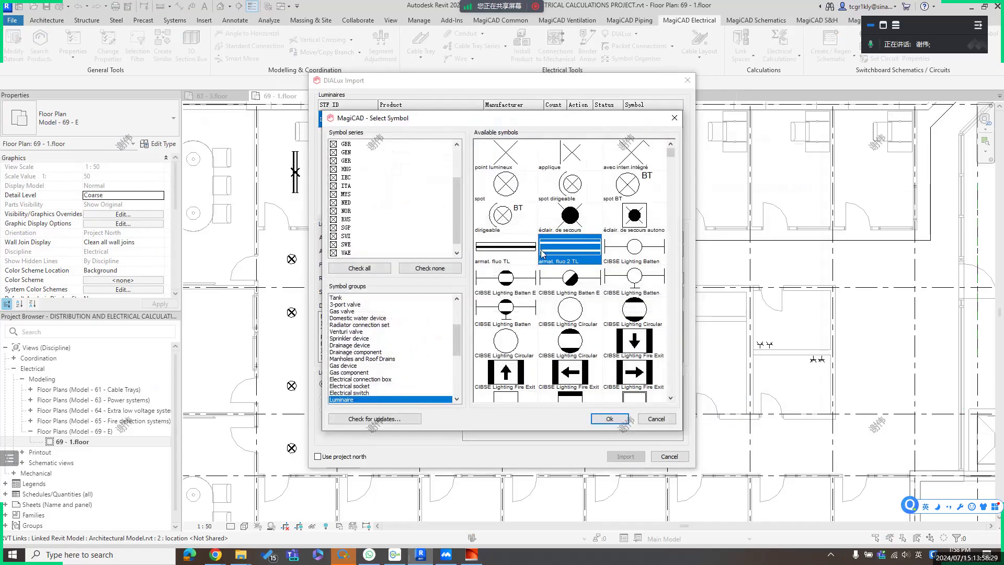
{"action": "left_click", "coordinate": [620, 420]}
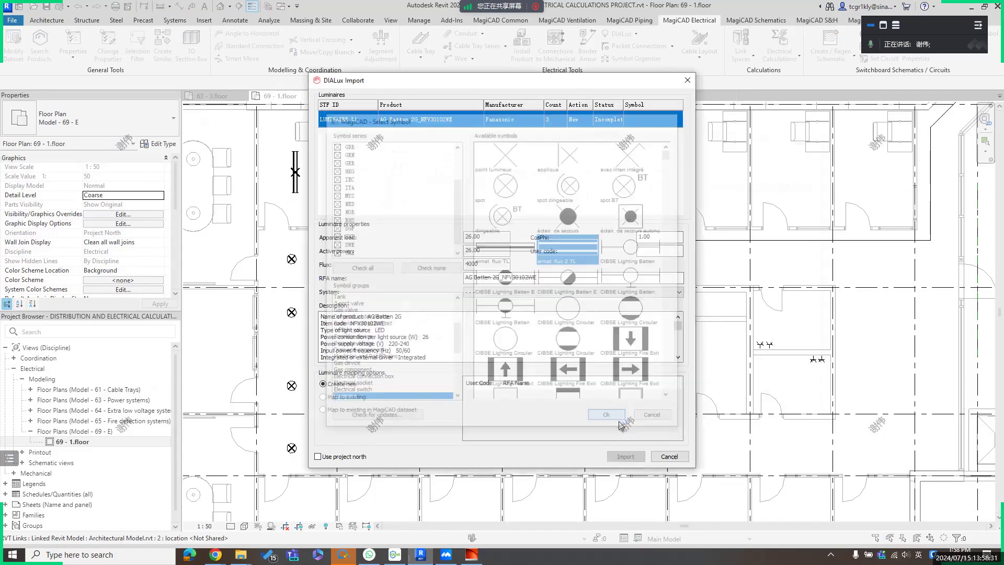
{"action": "left_click", "coordinate": [626, 457]}
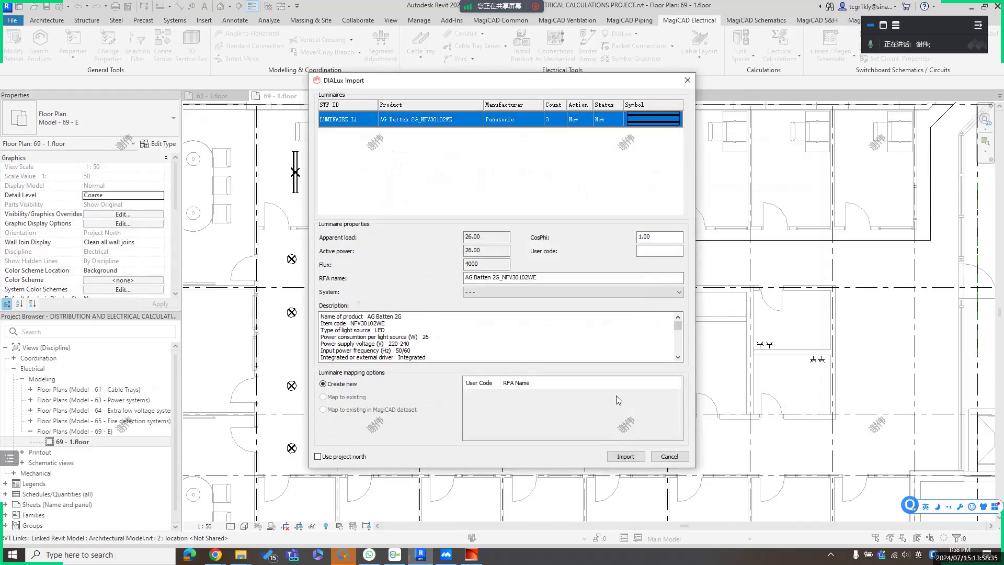
Finish importing the three battens into Space 153, then open the AG Batten 2G_NFV30102WE type properties
{"action": "left_click", "coordinate": [625, 457]}
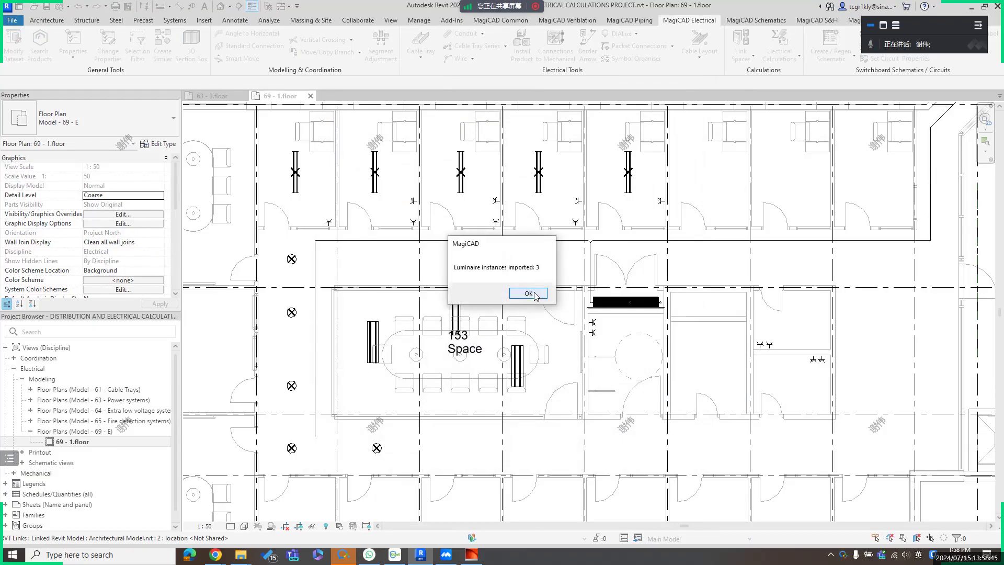
{"action": "left_click", "coordinate": [532, 292]}
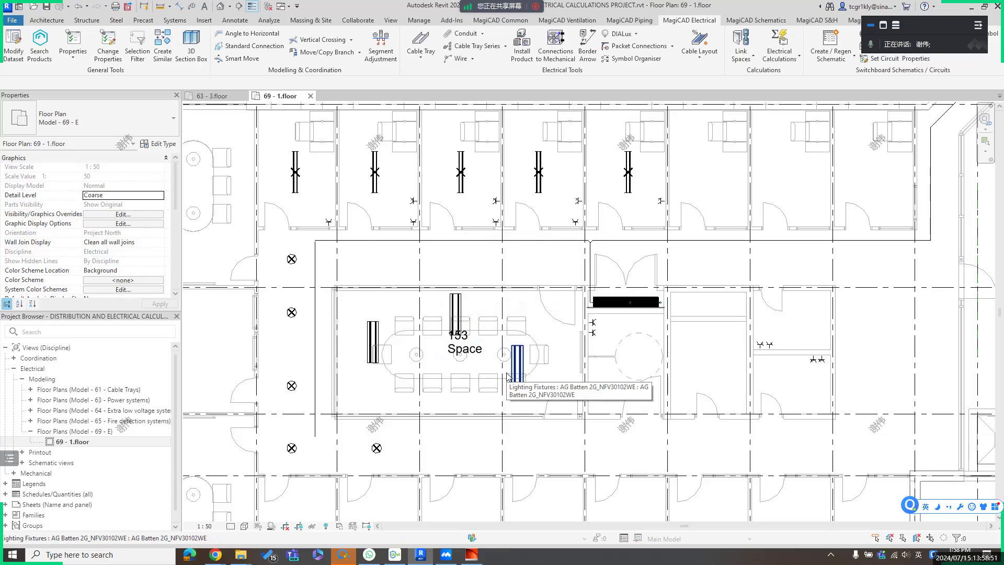
{"action": "left_click", "coordinate": [455, 314]}
{"action": "left_click", "coordinate": [157, 144]}
Check the AG Batten type's Dimensions and Identity Data description, then close Type Properties
{"action": "left_click_drag", "start_coordinate": [601, 213], "coordinate": [608, 274]}
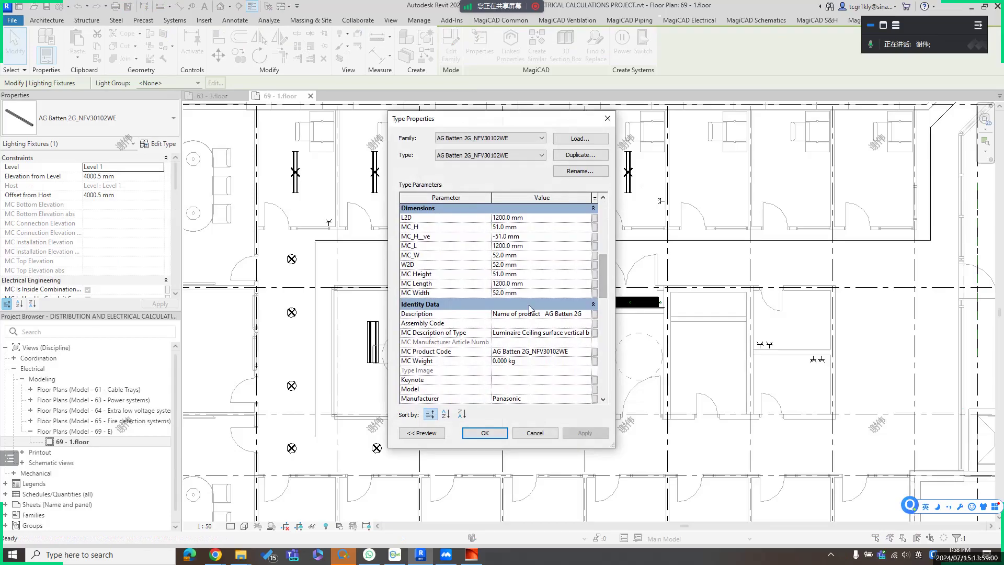
{"action": "mouse_move", "coordinate": [528, 315]}
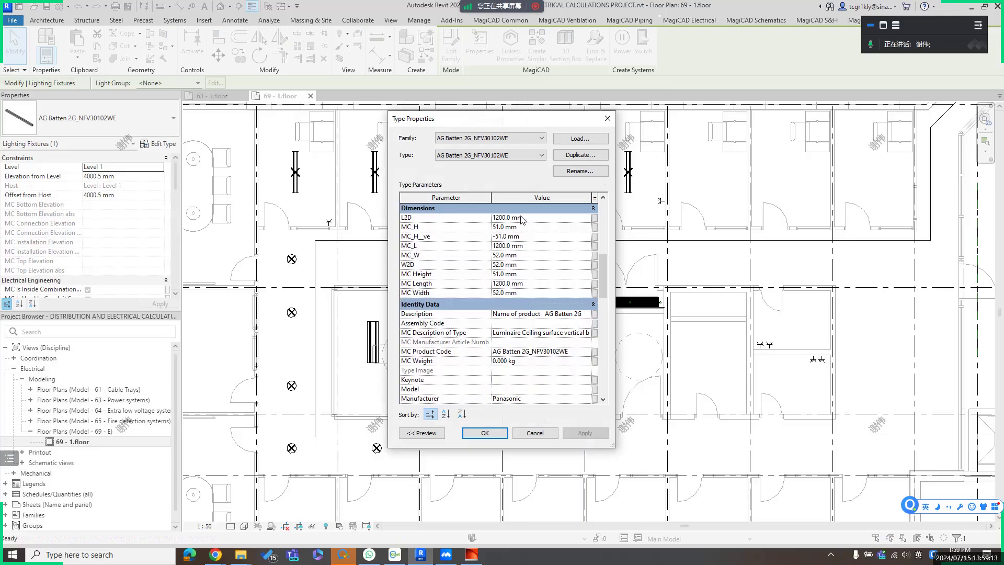
{"action": "left_click", "coordinate": [608, 118]}
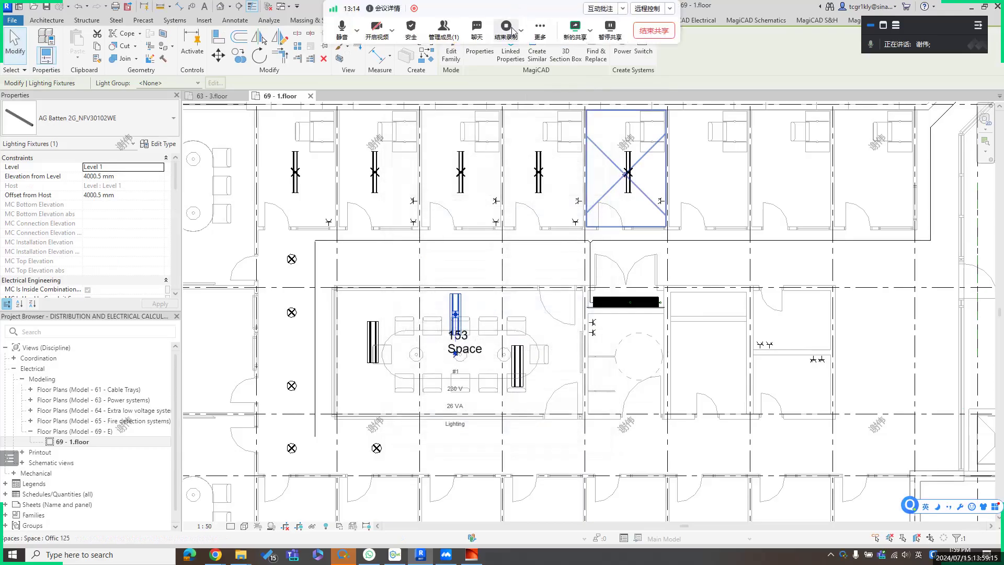